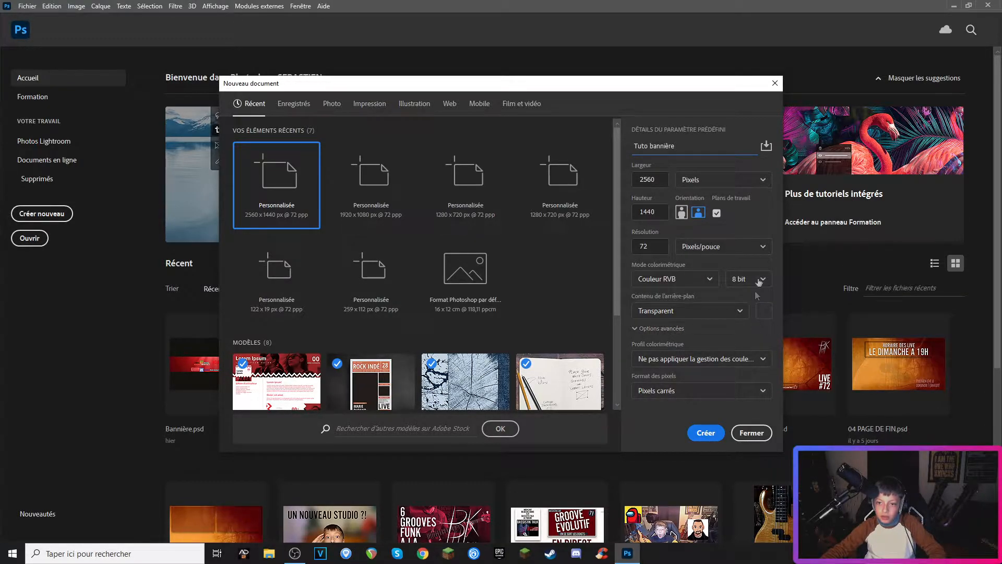
# Step: Create the 2560 x 1440 px 'Tuto bannière' document and place the YouTube banner size template over the whole artboard
pyautogui.click(705, 433)
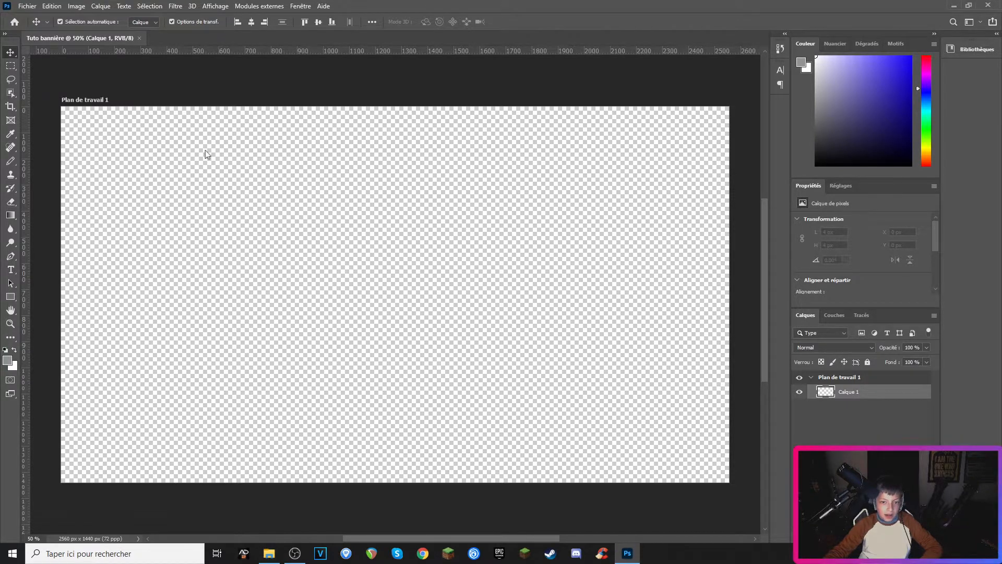
pyautogui.moveTo(180, 194); pyautogui.dragTo(171, 190)
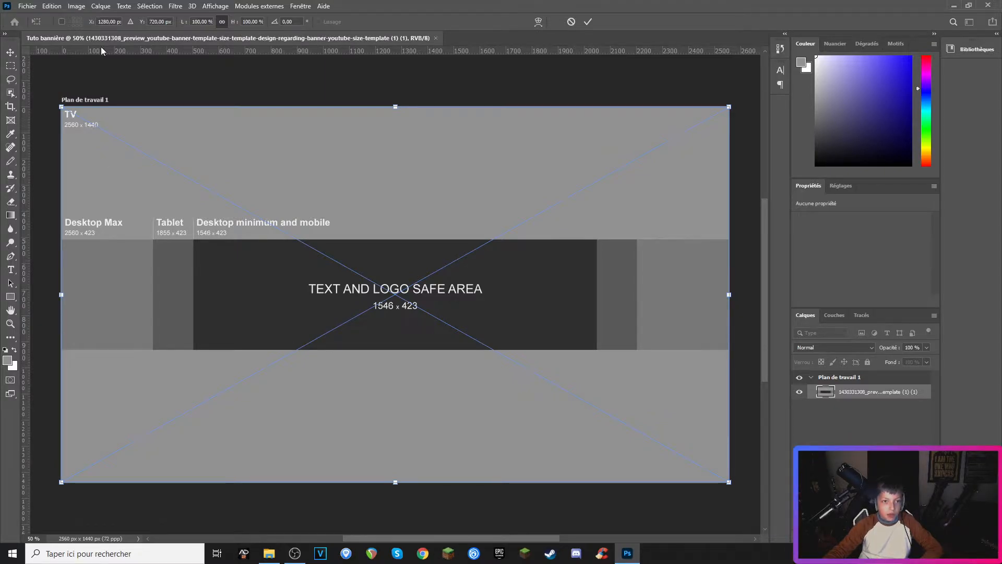
pyautogui.click(12, 56)
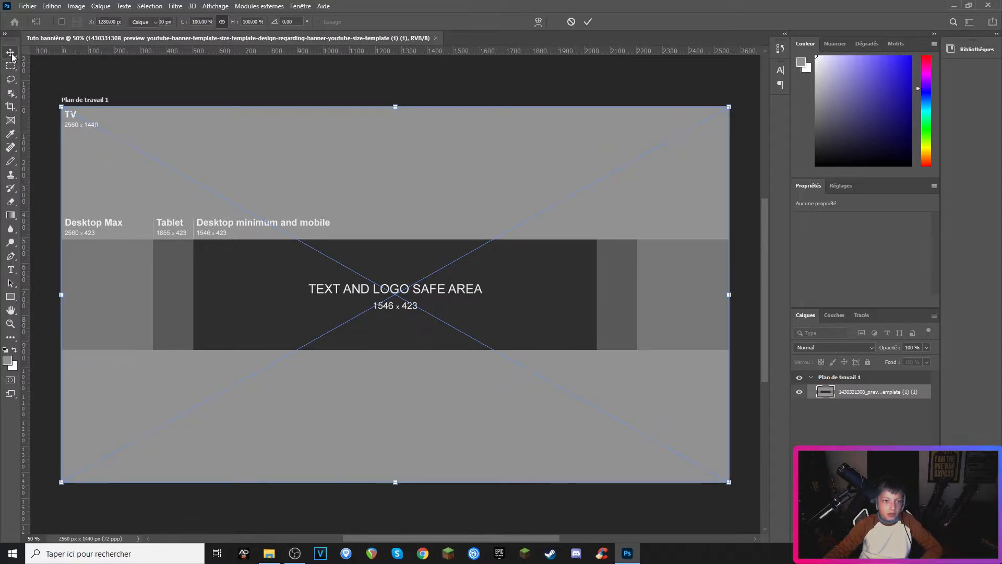
pyautogui.moveTo(268, 210)
pyautogui.mouseDown()
pyautogui.moveTo(261, 274)
pyautogui.moveTo(198, 240)
pyautogui.moveTo(207, 205)
pyautogui.moveTo(263, 199)
pyautogui.mouseUp()
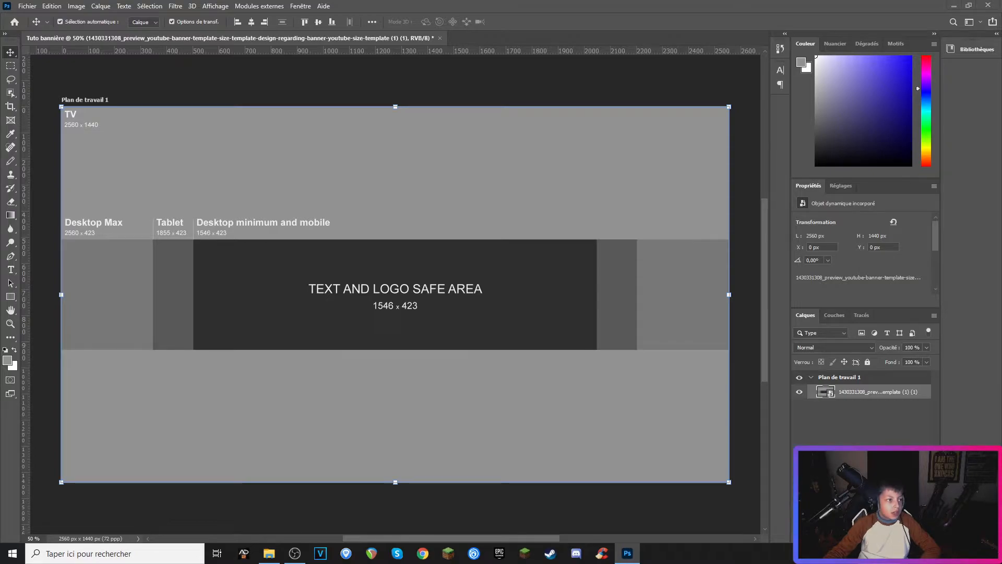
# Step: Place a dark texture image, stretch it to the full banner width and position it over the lower band
pyautogui.moveTo(1, 287); pyautogui.dragTo(318, 251)
pyautogui.moveTo(487, 394); pyautogui.dragTo(229, 491)
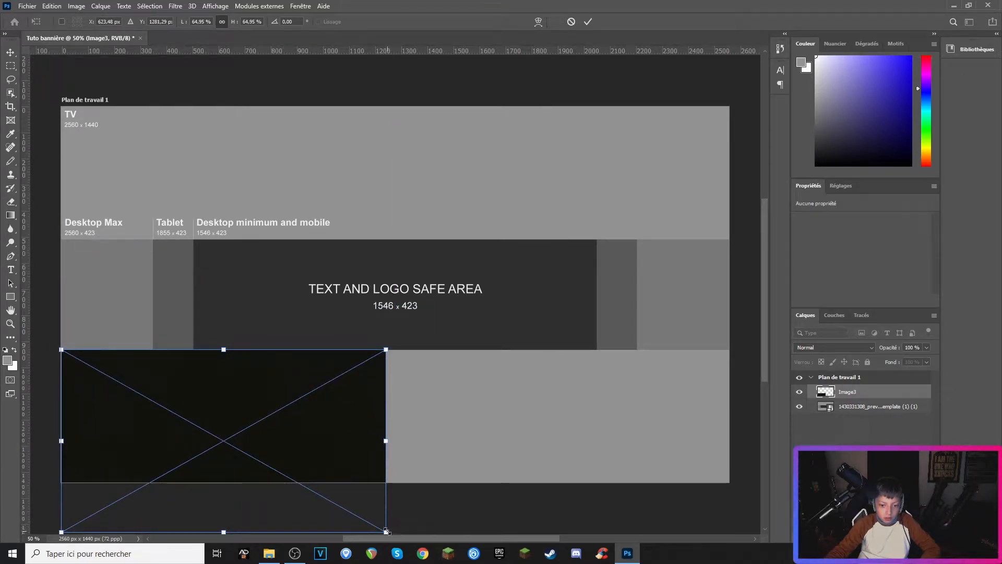
pyautogui.moveTo(390, 448); pyautogui.dragTo(731, 445)
pyautogui.moveTo(603, 373); pyautogui.dragTo(605, 468)
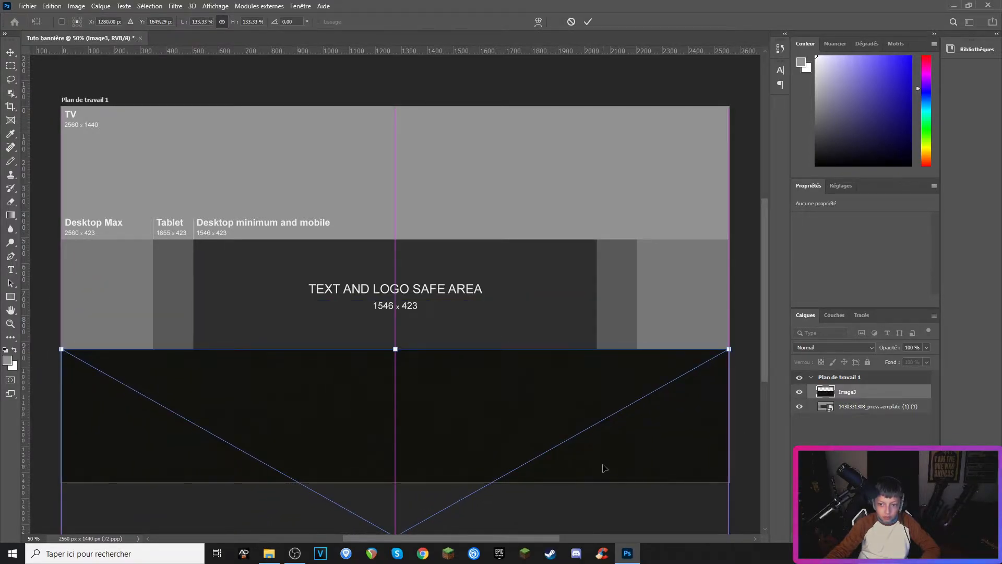
pyautogui.press('Return')
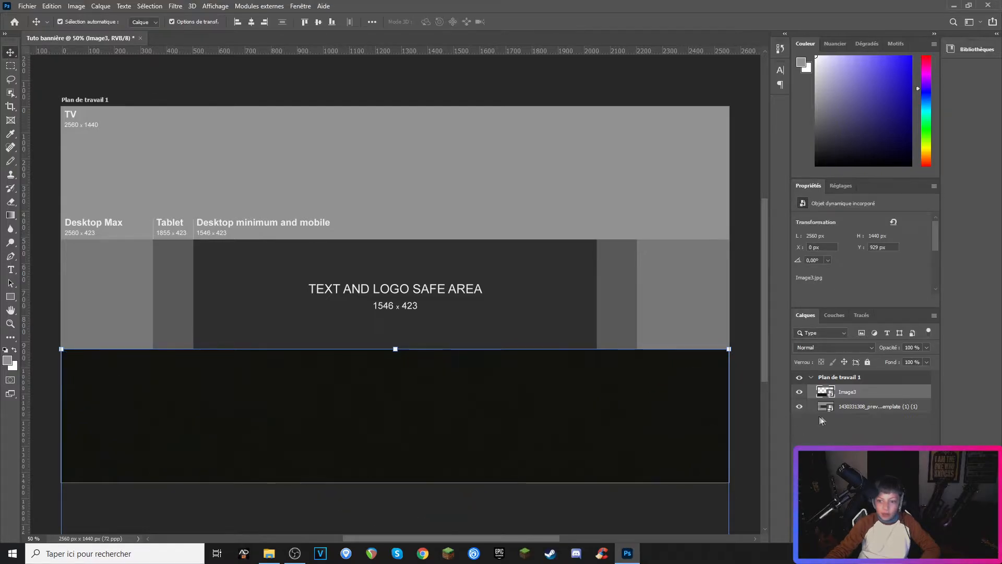
# Step: Duplicate the dark texture layer as 'Image3 copie'
pyautogui.rightClick(833, 394)
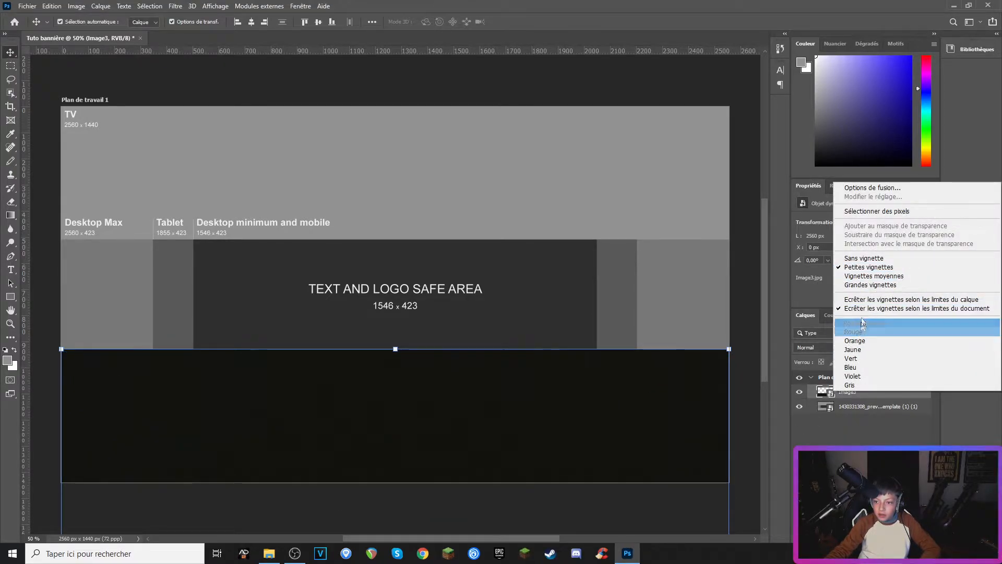
pyautogui.click(818, 394)
pyautogui.rightClick(850, 396)
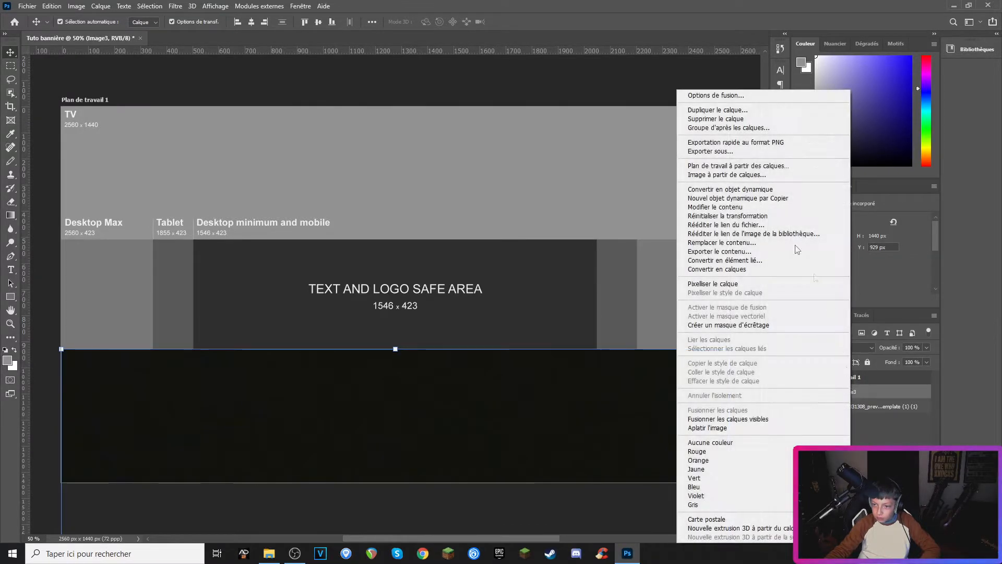
pyautogui.click(706, 111)
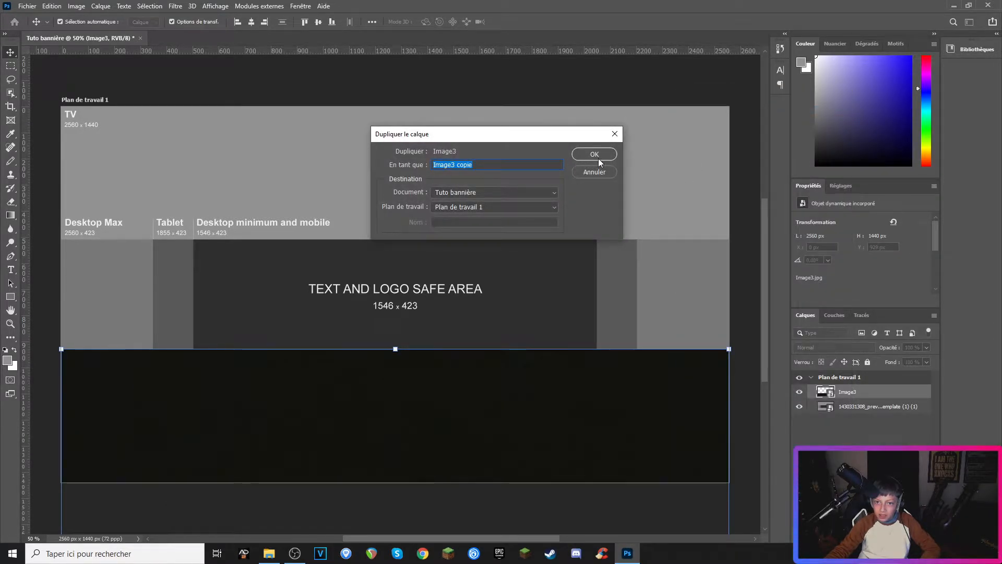
pyautogui.click(598, 158)
# Step: Move the duplicated dark texture up to cover the top band of the banner
pyautogui.moveTo(425, 385); pyautogui.dragTo(435, 68)
pyautogui.hotkey('ctrl', 'z')
pyautogui.moveTo(357, 434); pyautogui.dragTo(380, 202)
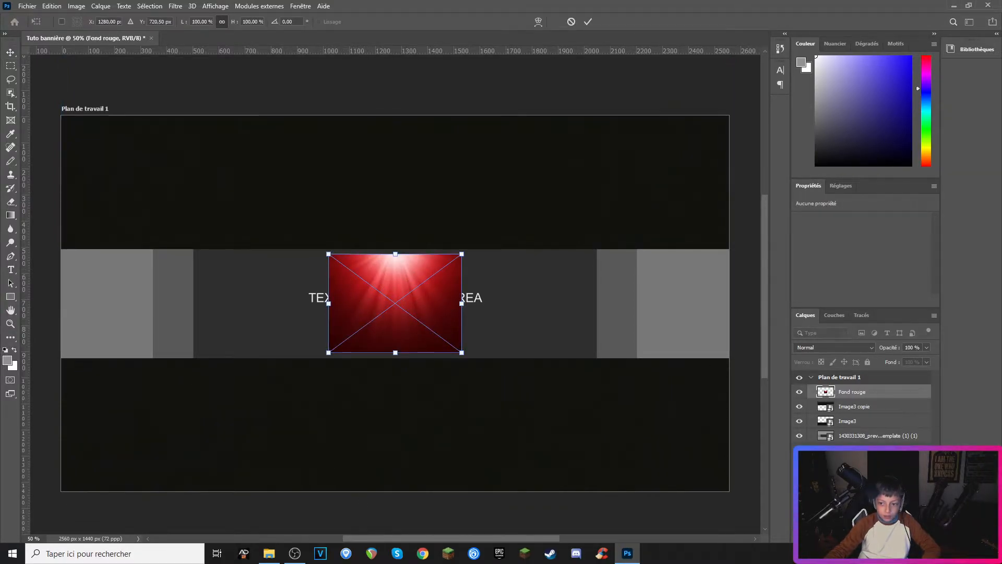
# Step: Move the red light-ray background below the dark layers and stretch it across the whole banner
pyautogui.moveTo(873, 394); pyautogui.dragTo(869, 425)
pyautogui.moveTo(329, 304); pyautogui.dragTo(61, 314)
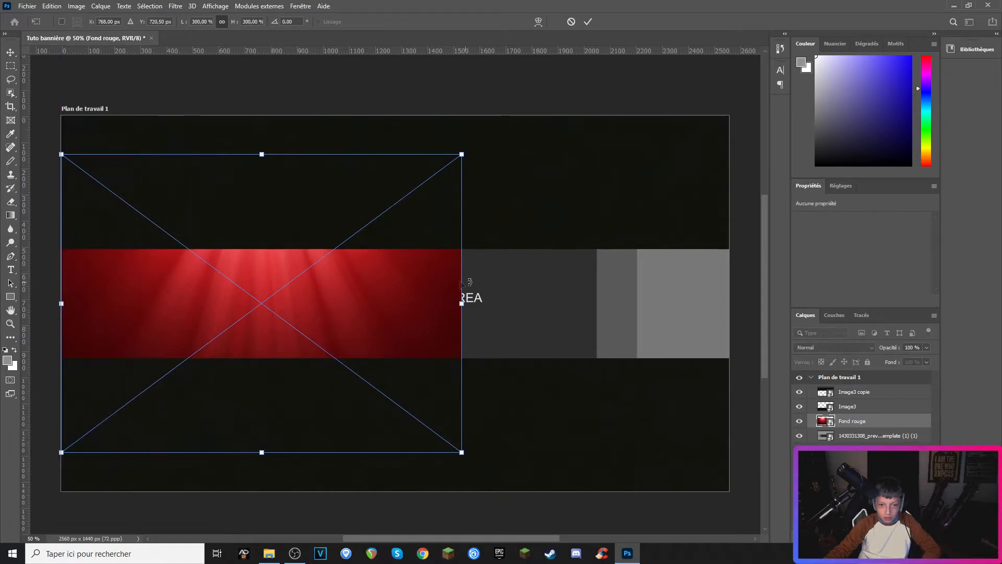
pyautogui.moveTo(461, 303); pyautogui.dragTo(730, 274)
pyautogui.moveTo(494, 298); pyautogui.dragTo(495, 356)
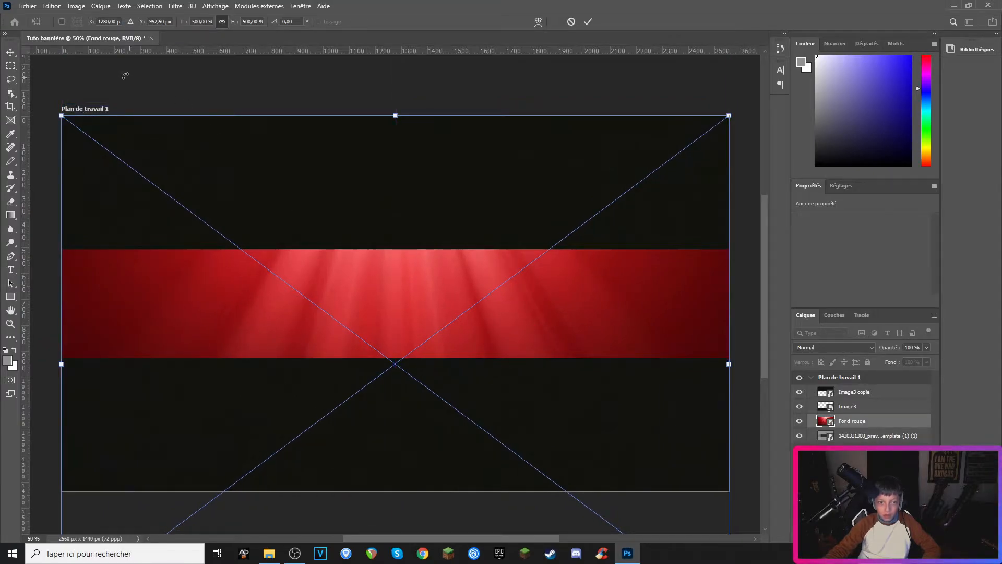
pyautogui.click(12, 52)
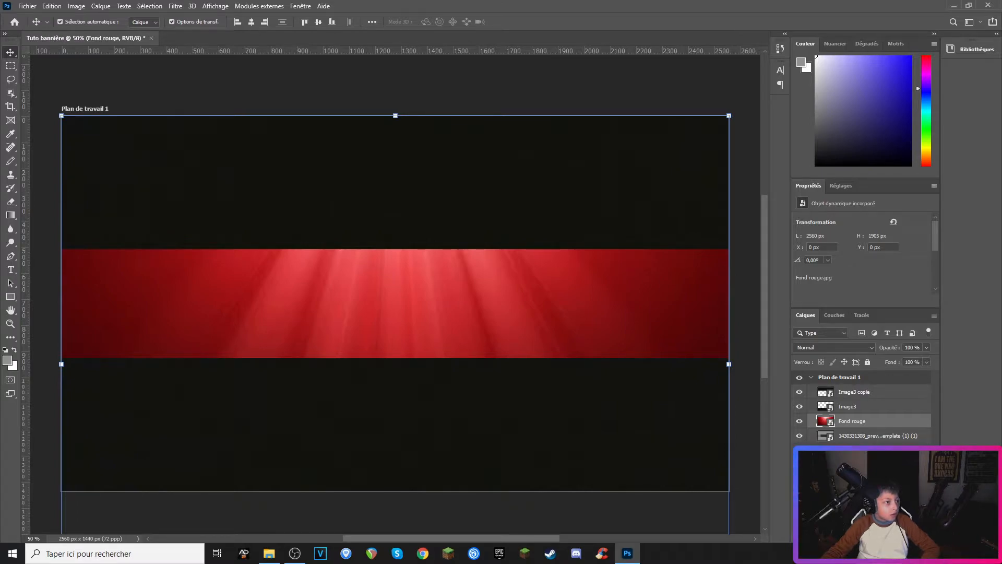
# Step: Place the portrait photo, shrink it to about 158 px and position it at the bottom of the red band right of centre
pyautogui.moveTo(1, 378); pyautogui.dragTo(343, 330)
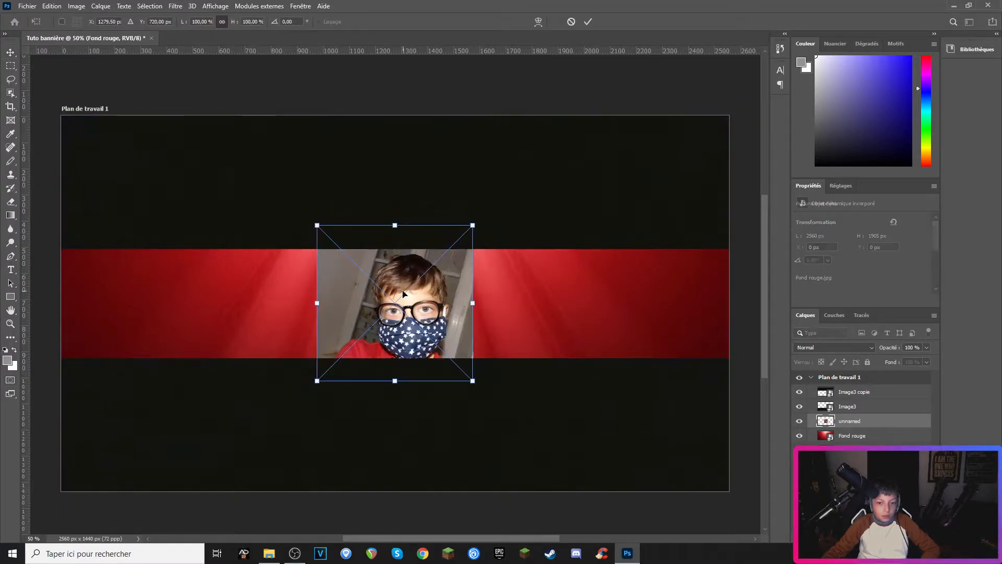
pyautogui.moveTo(318, 224); pyautogui.dragTo(410, 295)
pyautogui.moveTo(425, 360); pyautogui.dragTo(486, 343)
pyautogui.moveTo(536, 364); pyautogui.dragTo(510, 353)
pyautogui.moveTo(511, 319)
pyautogui.mouseDown()
pyautogui.moveTo(541, 284)
pyautogui.moveTo(515, 316)
pyautogui.mouseUp()
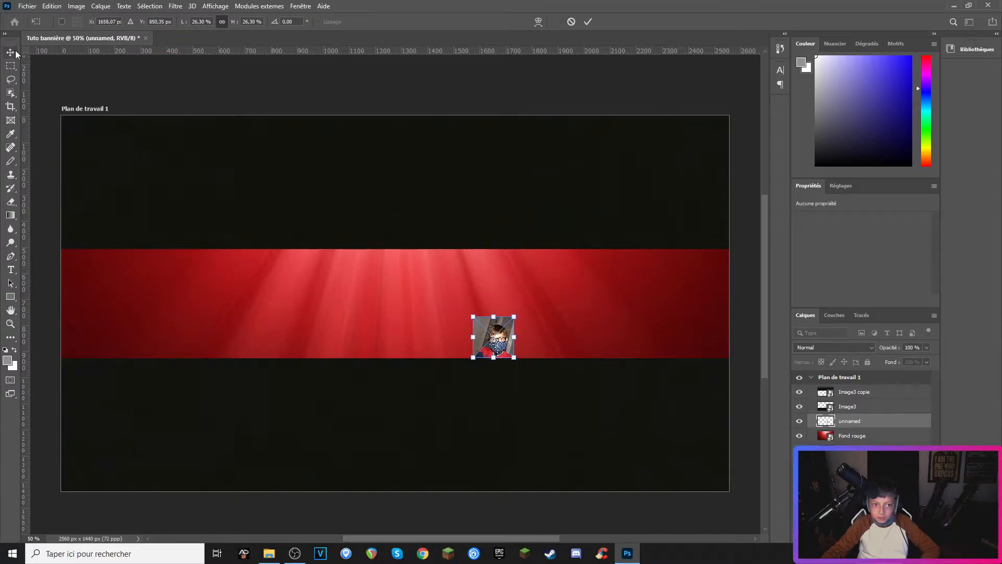
pyautogui.press('Return')
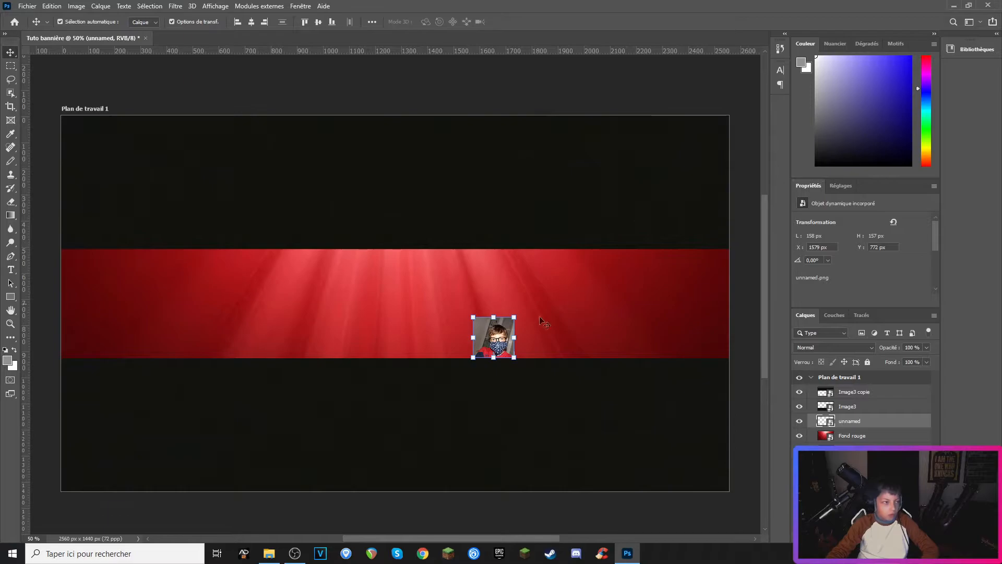
# Step: Add a text layer reading 'TUTO YOUTUBE' in the red band above the photo
pyautogui.click(10, 268)
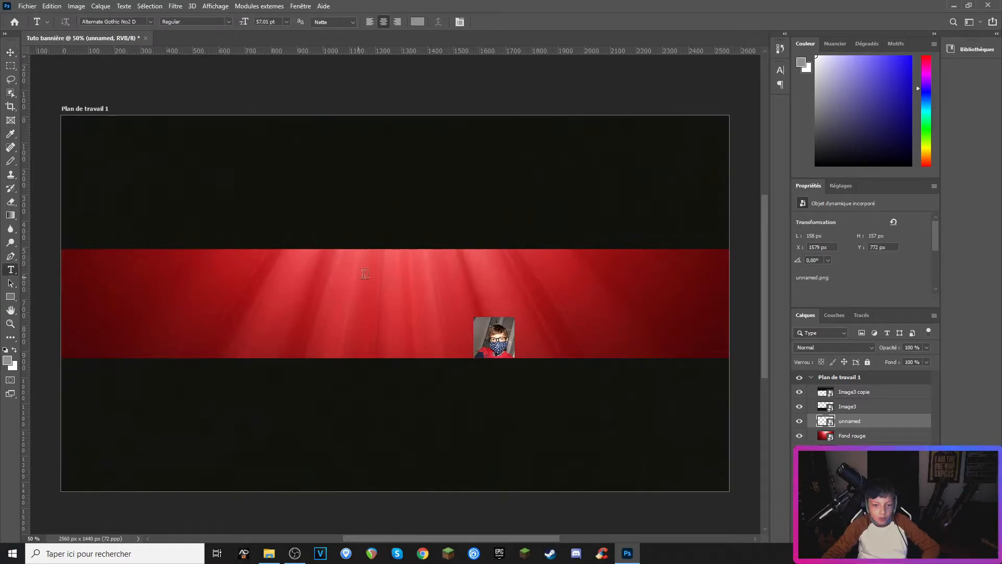
pyautogui.click(400, 267)
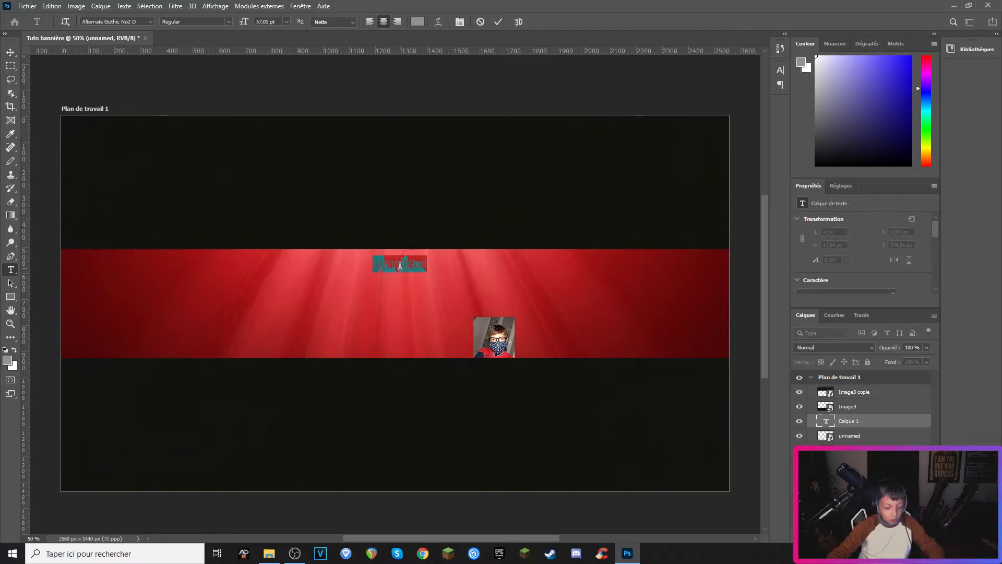
pyautogui.write('TUTO')
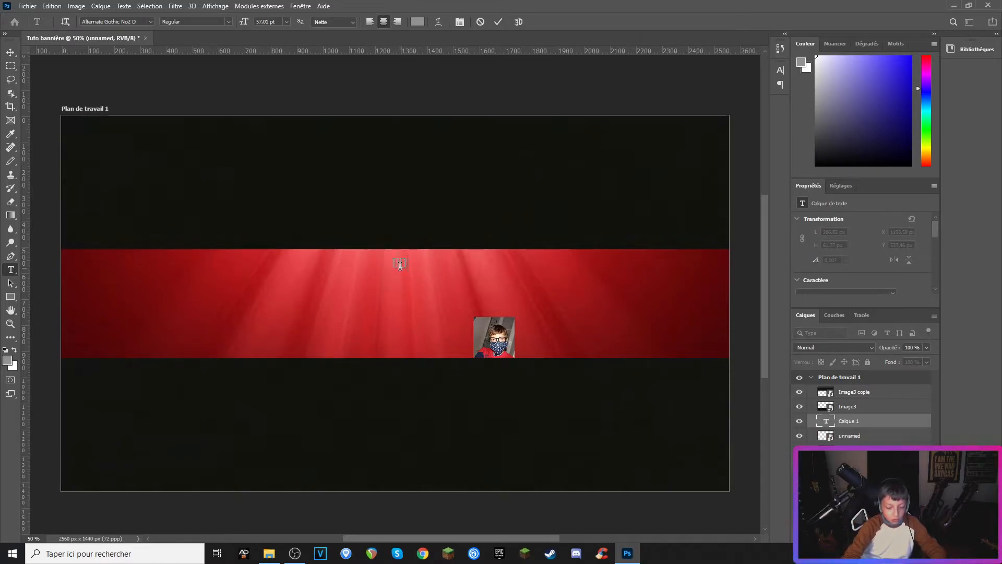
pyautogui.write(' YOUTUBE')
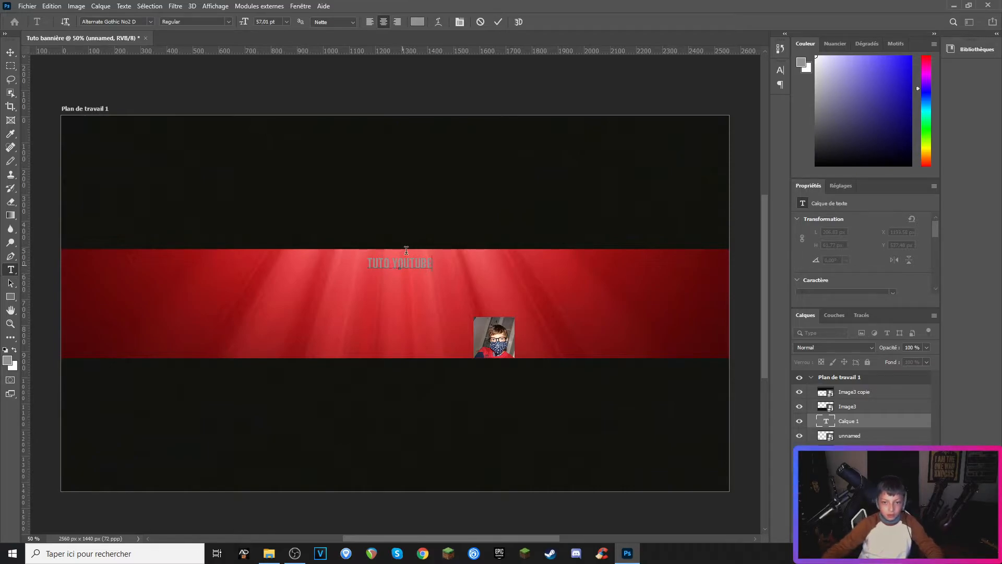
# Step: Set the colour of the title text to ff7200
pyautogui.hotkey('ctrl', 'a')
pyautogui.scroll(-3, 881, 265)
pyautogui.click(899, 245)
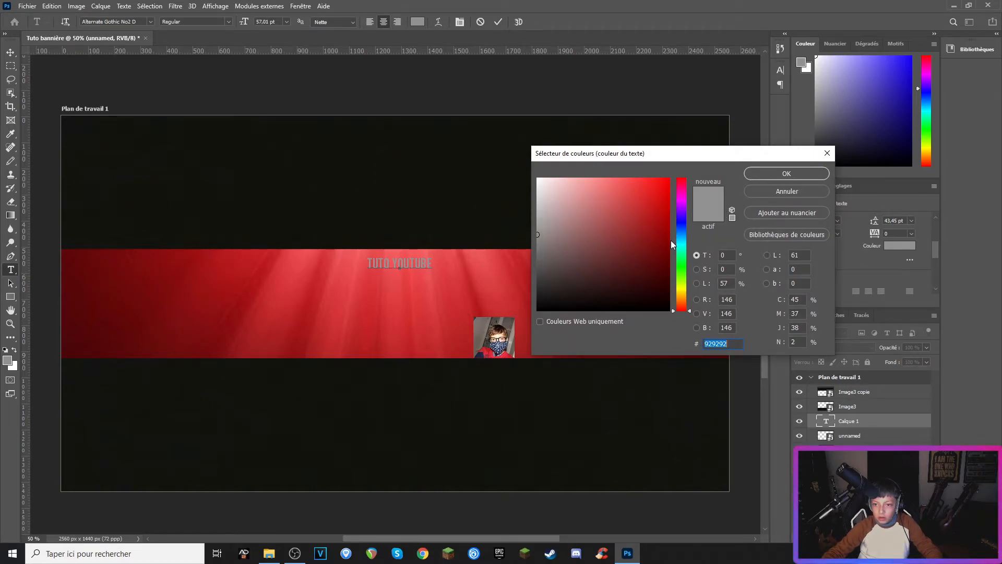
pyautogui.moveTo(684, 228); pyautogui.dragTo(688, 299)
pyautogui.write('ff7200')
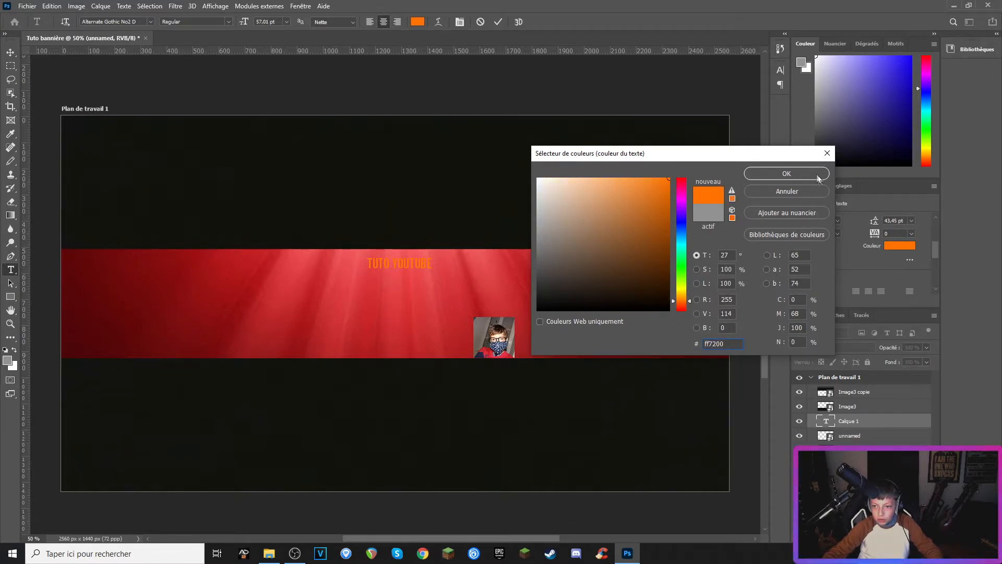
pyautogui.click(816, 176)
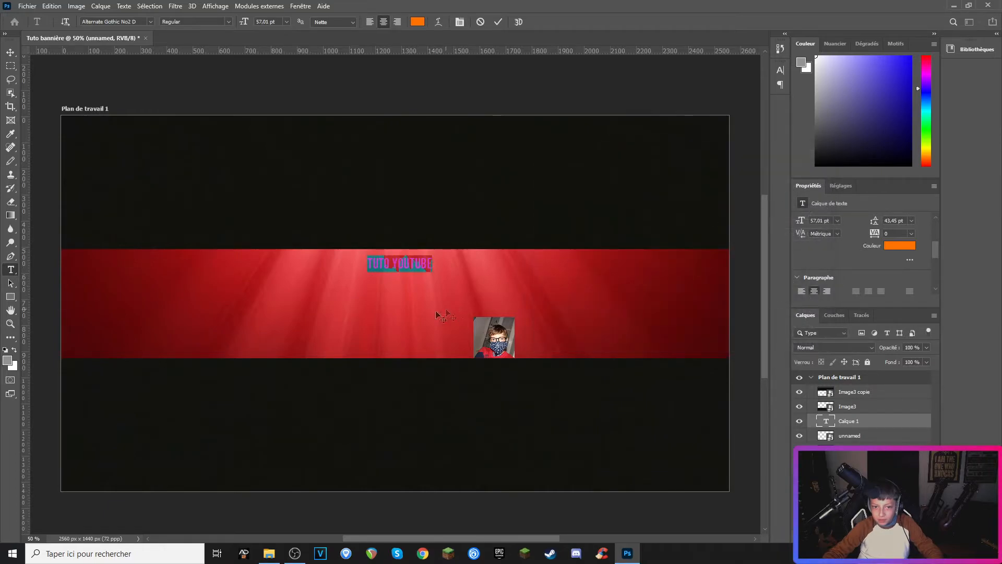
# Step: Enlarge the title text and position it at the top of the red band, left of centre
pyautogui.click(12, 54)
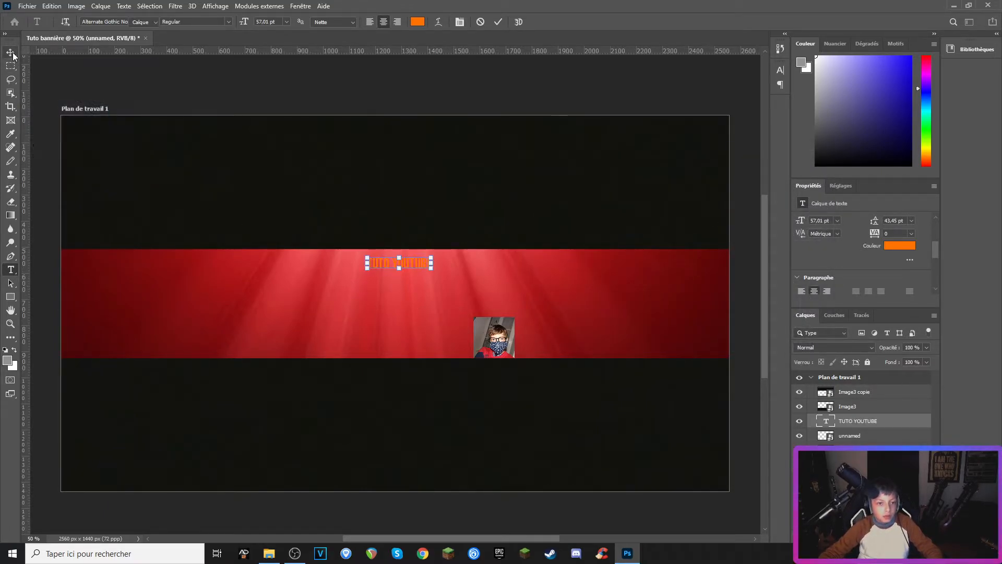
pyautogui.moveTo(433, 268); pyautogui.dragTo(514, 293)
pyautogui.moveTo(461, 288); pyautogui.dragTo(469, 315)
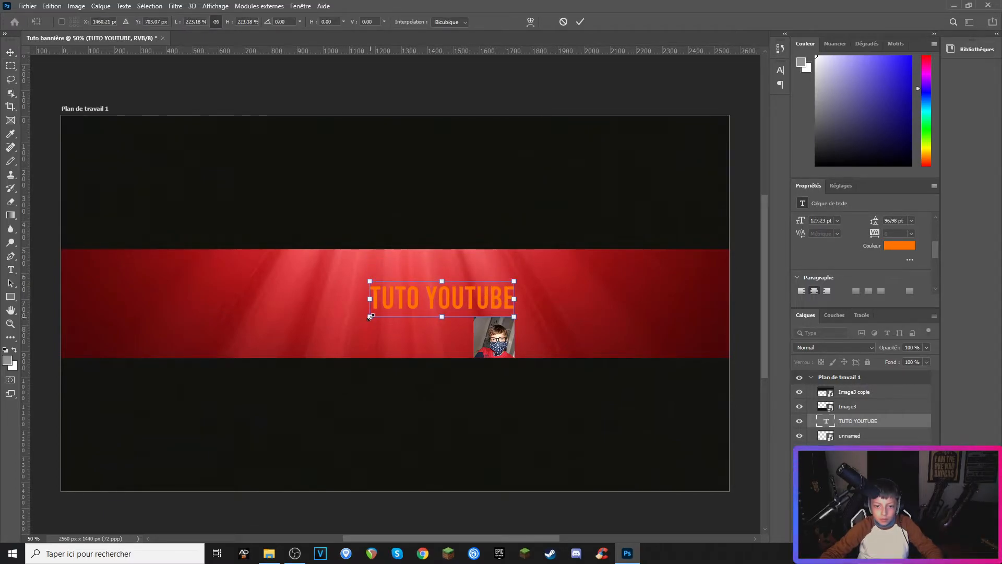
pyautogui.moveTo(371, 316); pyautogui.dragTo(379, 314)
pyautogui.moveTo(443, 286); pyautogui.dragTo(376, 252)
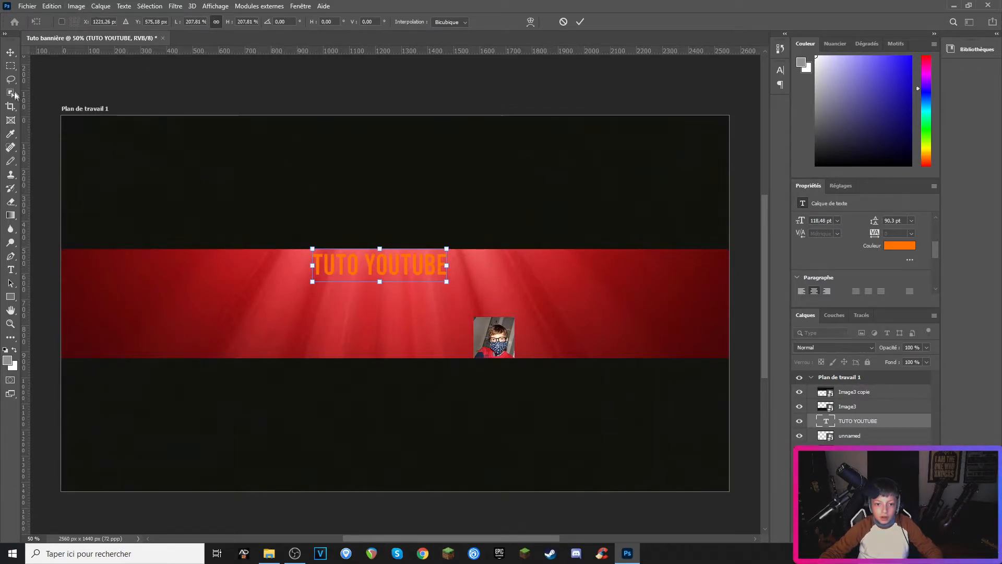
pyautogui.press('Return')
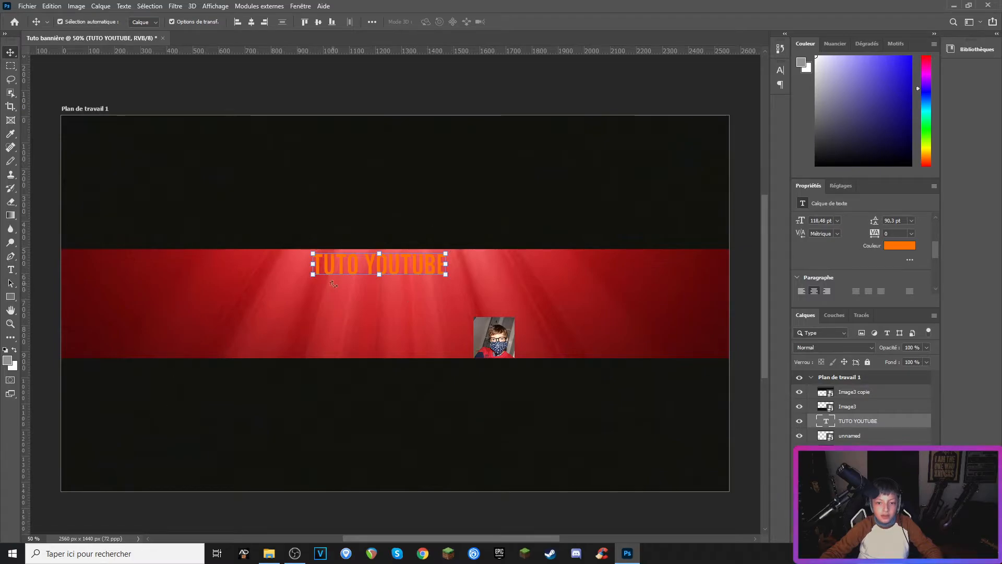
pyautogui.moveTo(363, 260); pyautogui.dragTo(365, 258)
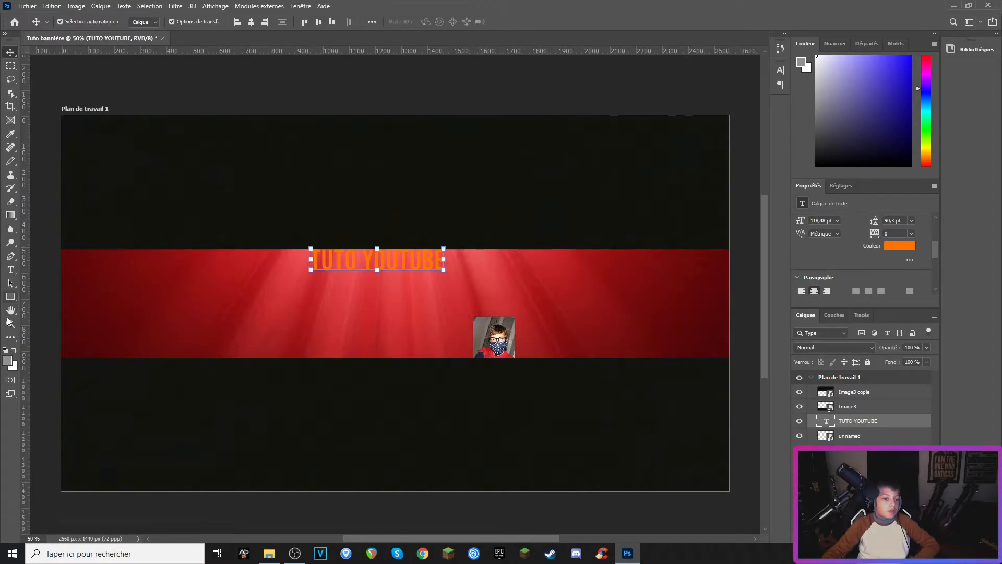
# Step: Add a text layer reading 'VIDEOS TUTO !!!!' in the red band just below the title
pyautogui.click(11, 269)
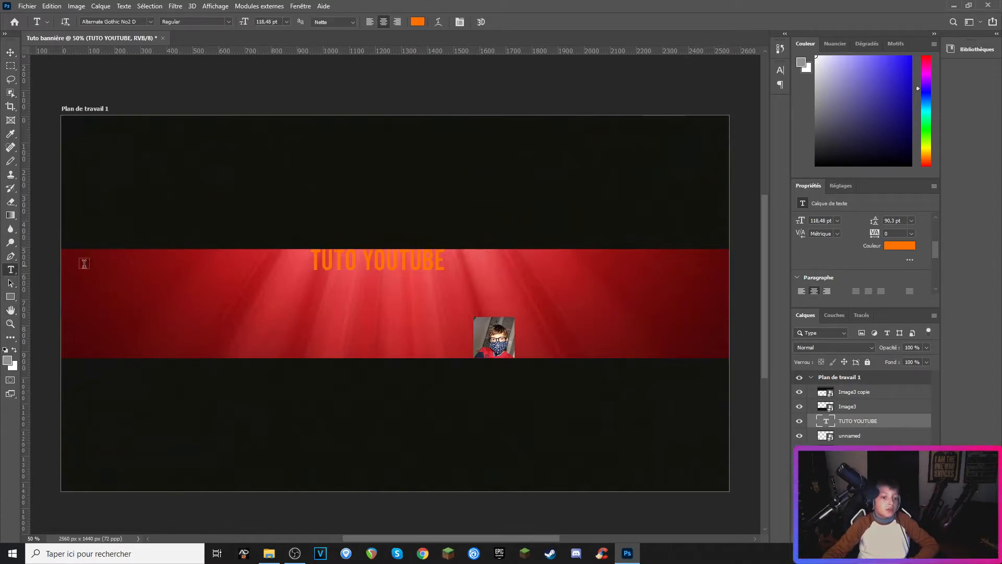
pyautogui.click(321, 291)
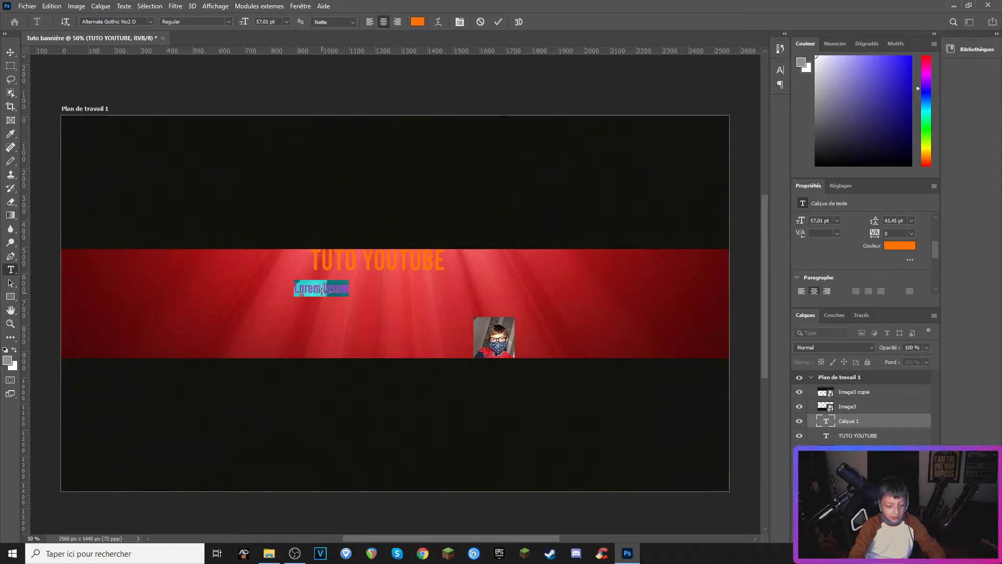
pyautogui.write('vid')
pyautogui.press('BackSpace')
pyautogui.press('BackSpace')
pyautogui.press('BackSpace')
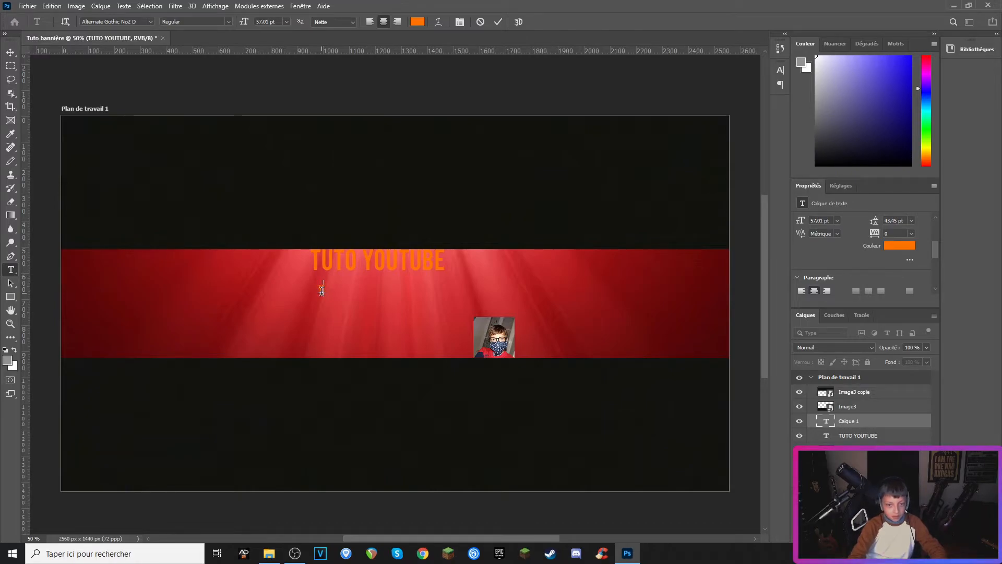
pyautogui.write('Vidéos')
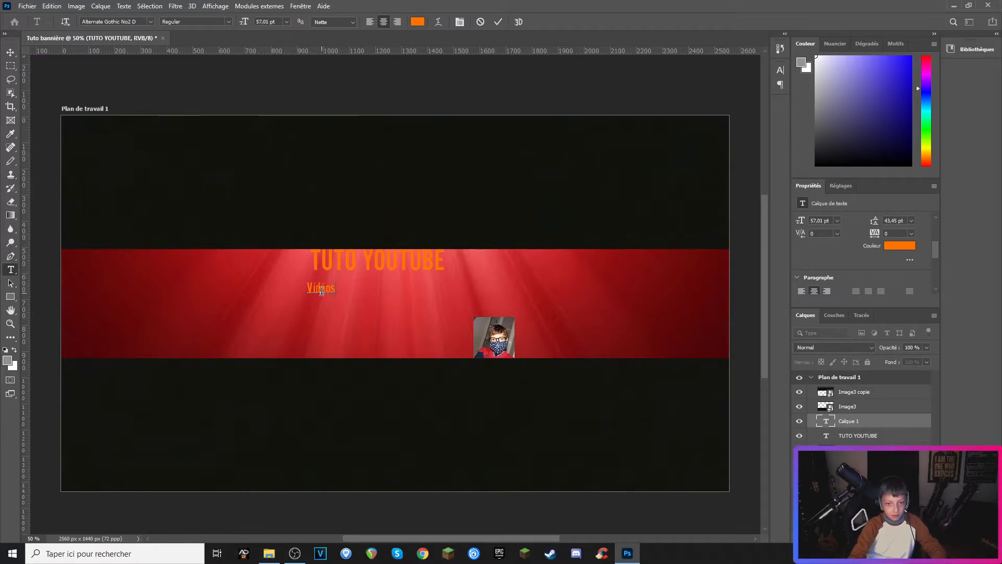
pyautogui.write(' tuto')
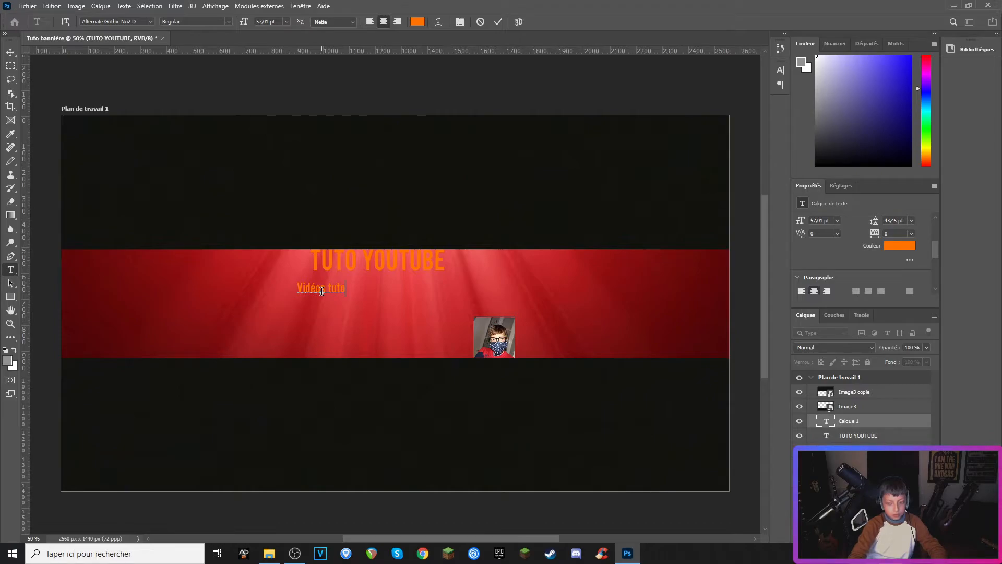
pyautogui.press('BackSpace')
pyautogui.press('BackSpace')
pyautogui.press('BackSpace')
pyautogui.press('BackSpace')
pyautogui.press('BackSpace')
pyautogui.press('BackSpace')
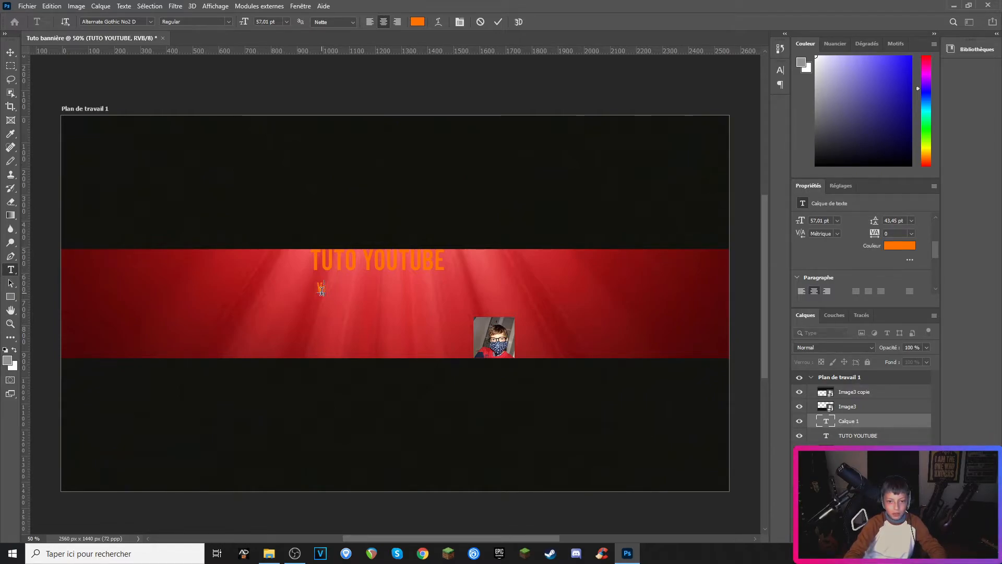
pyautogui.write('IDEOS')
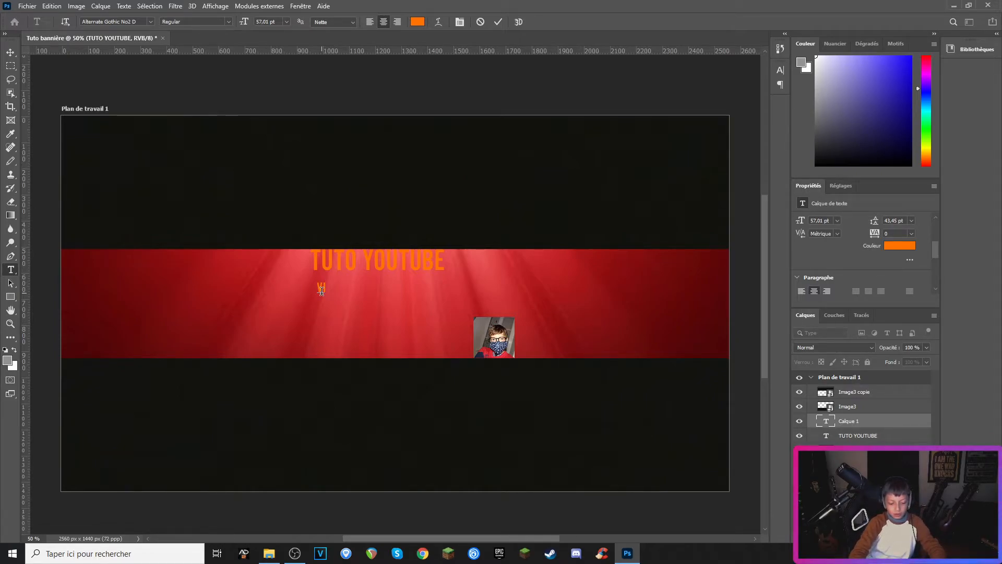
pyautogui.write(' TUTO')
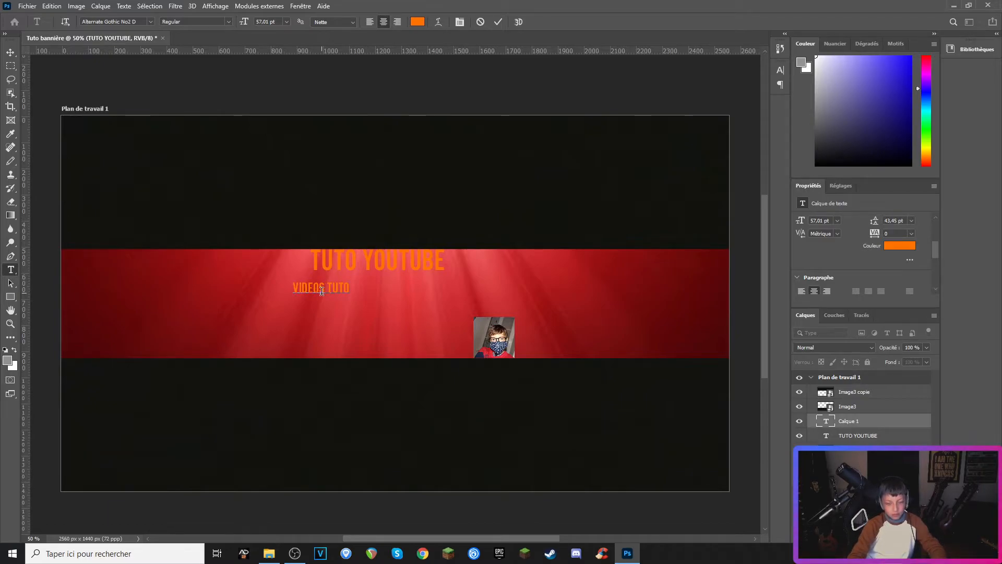
pyautogui.write('!!!!')
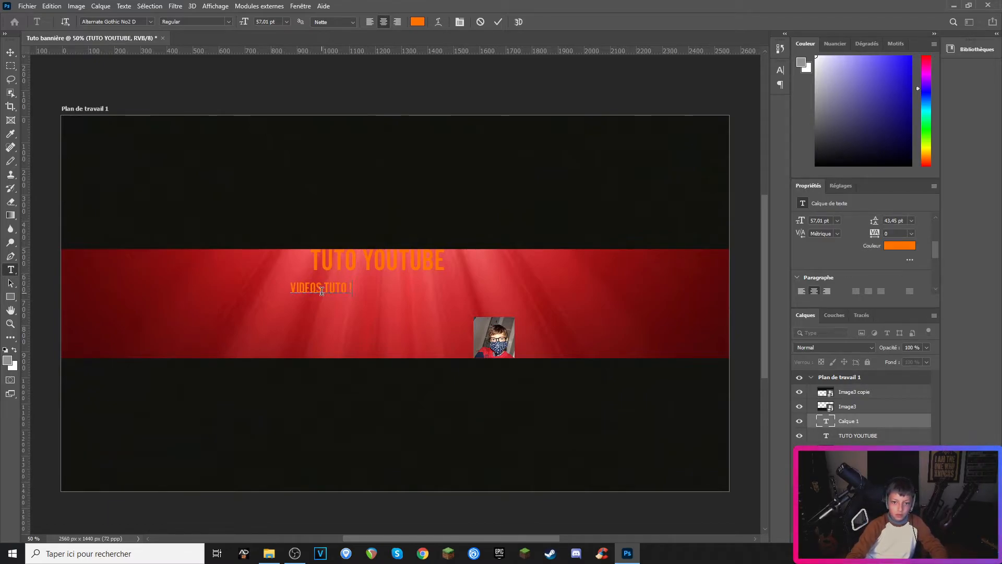
# Step: Set the colour of the 'VIDEOS TUTO !!!!' text to 002aff
pyautogui.moveTo(361, 286); pyautogui.dragTo(276, 275)
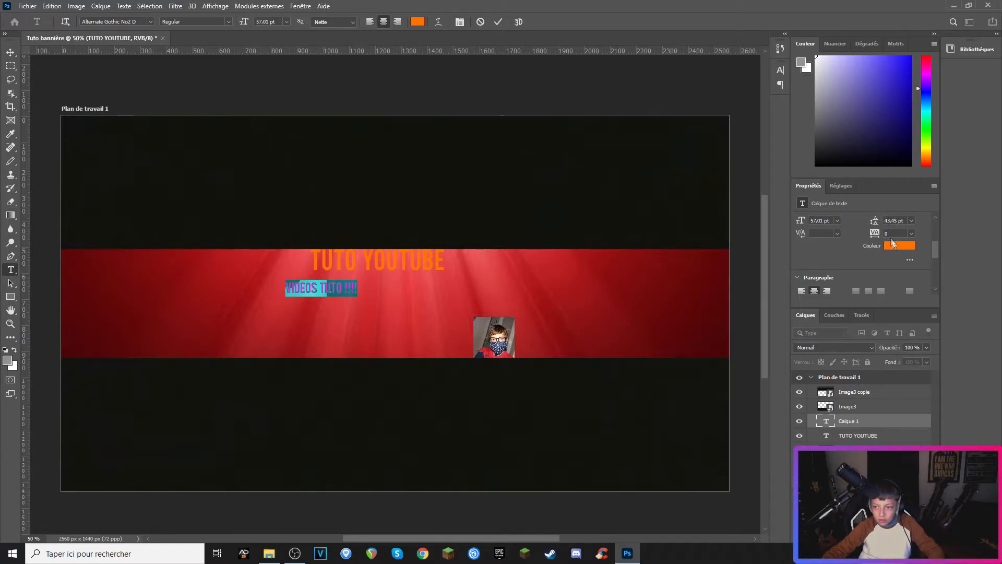
pyautogui.click(893, 244)
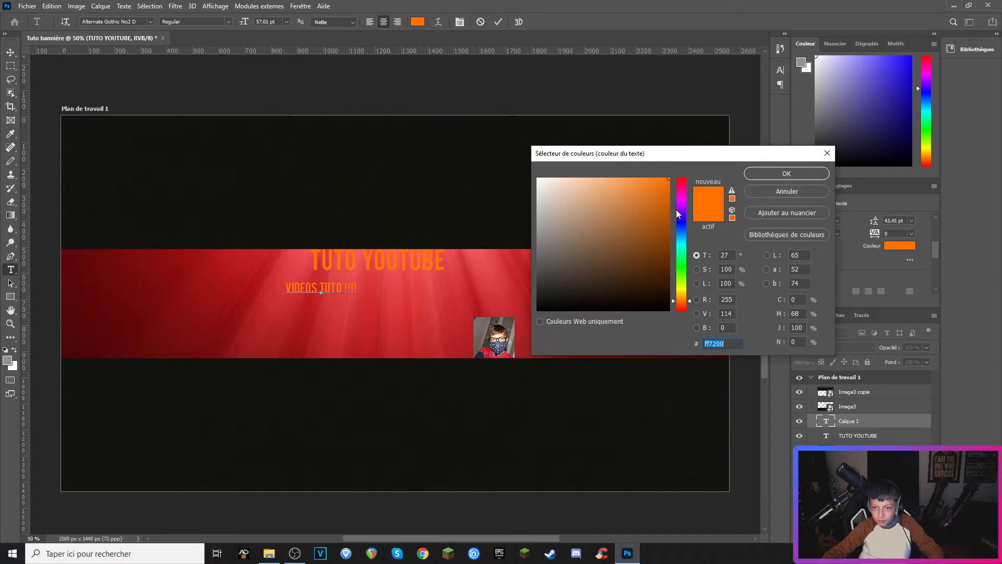
pyautogui.moveTo(680, 209); pyautogui.dragTo(681, 226)
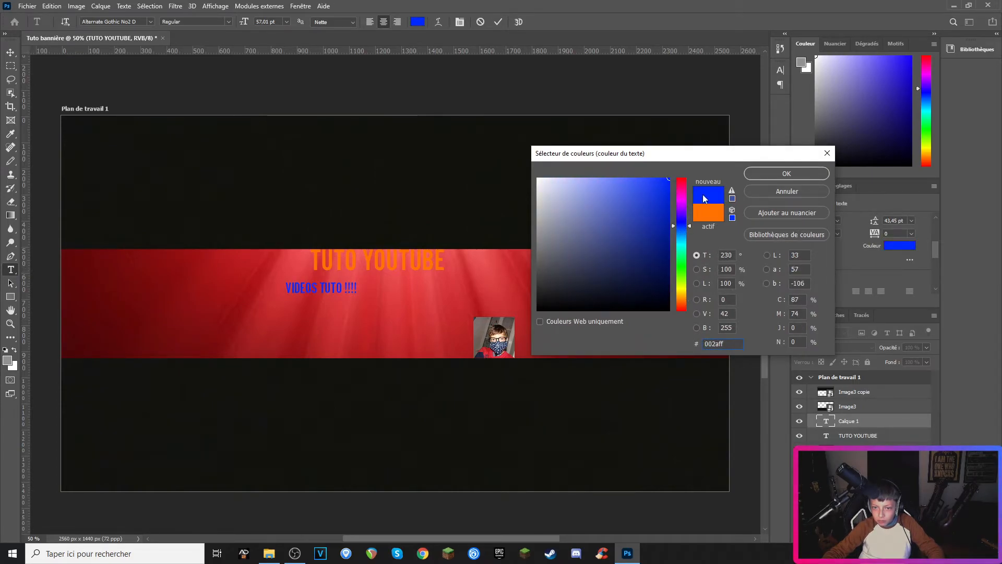
pyautogui.click(787, 173)
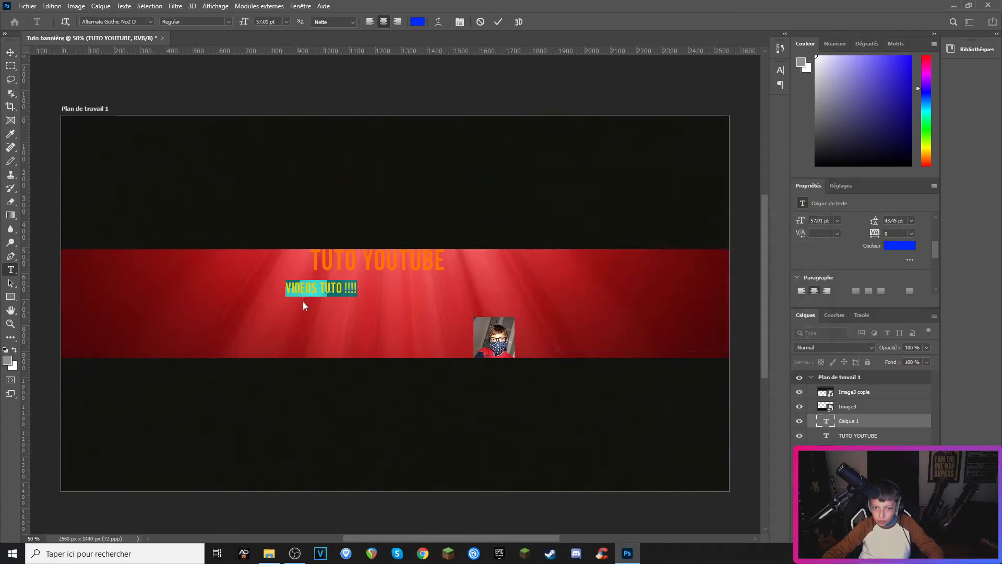
# Step: Enlarge the 'VIDEOS TUTO !!!!' text to about 260% so it spans beneath the title
pyautogui.click(10, 53)
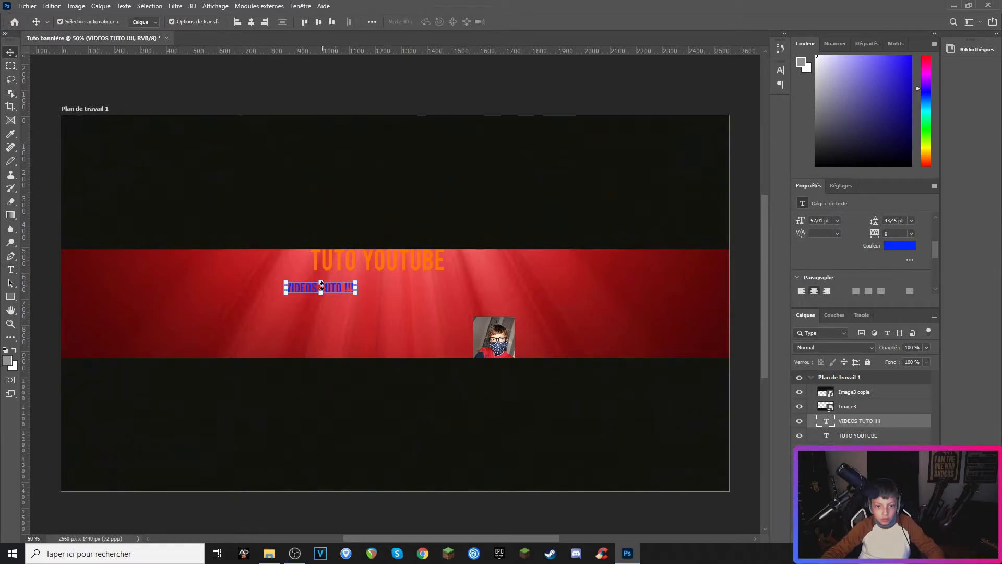
pyautogui.moveTo(357, 298); pyautogui.dragTo(472, 321)
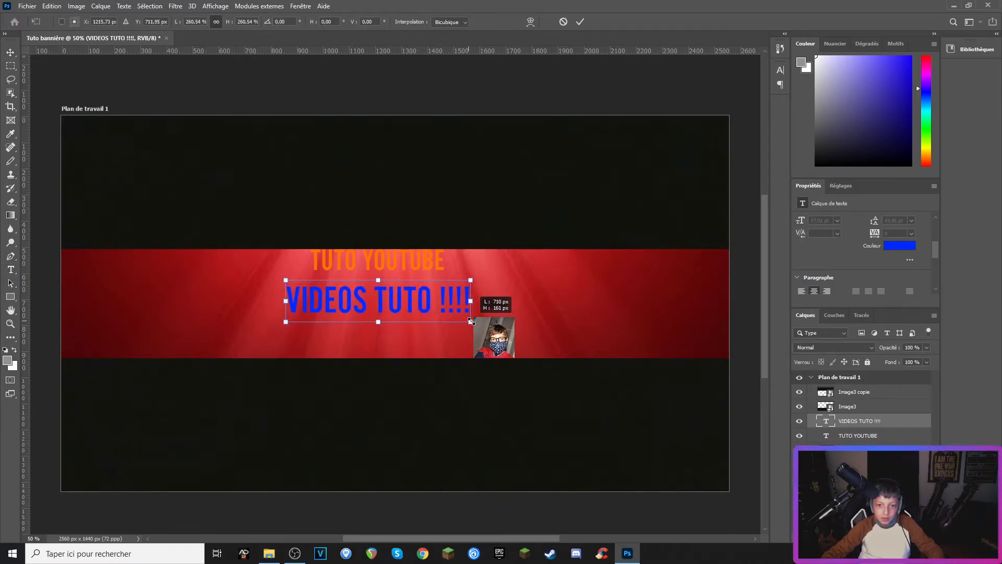
pyautogui.click(11, 52)
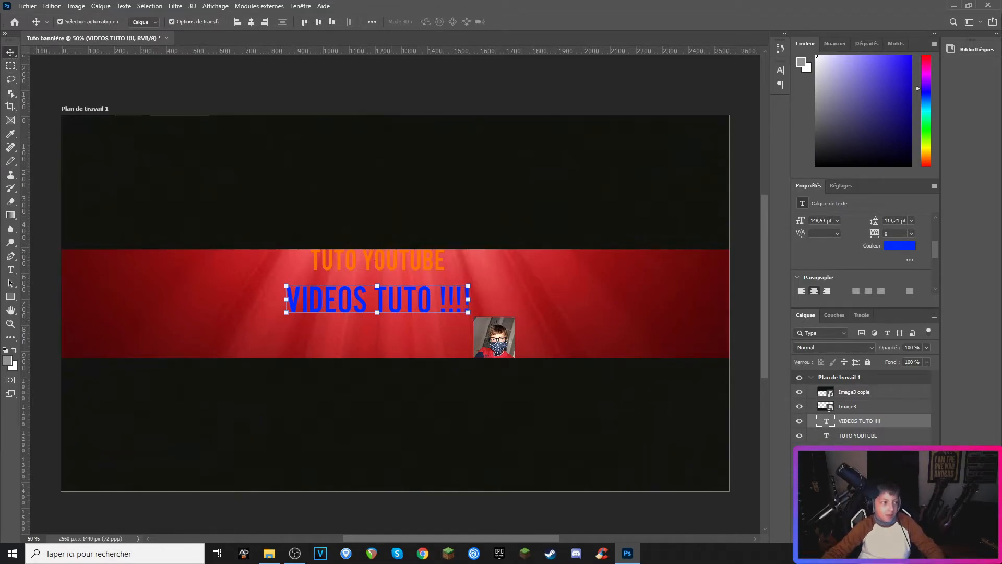
# Step: Place a Discord logo image, shrink it to about 118 px and position it at the bottom of the red band left of centre
pyautogui.moveTo(1, 422); pyautogui.dragTo(240, 320)
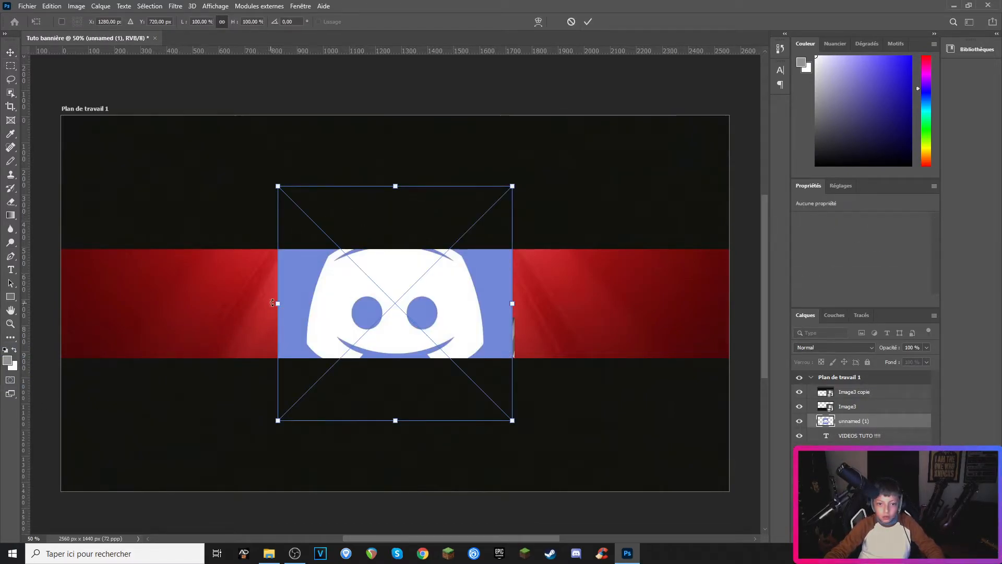
pyautogui.moveTo(270, 303); pyautogui.dragTo(289, 350)
pyautogui.click(10, 52)
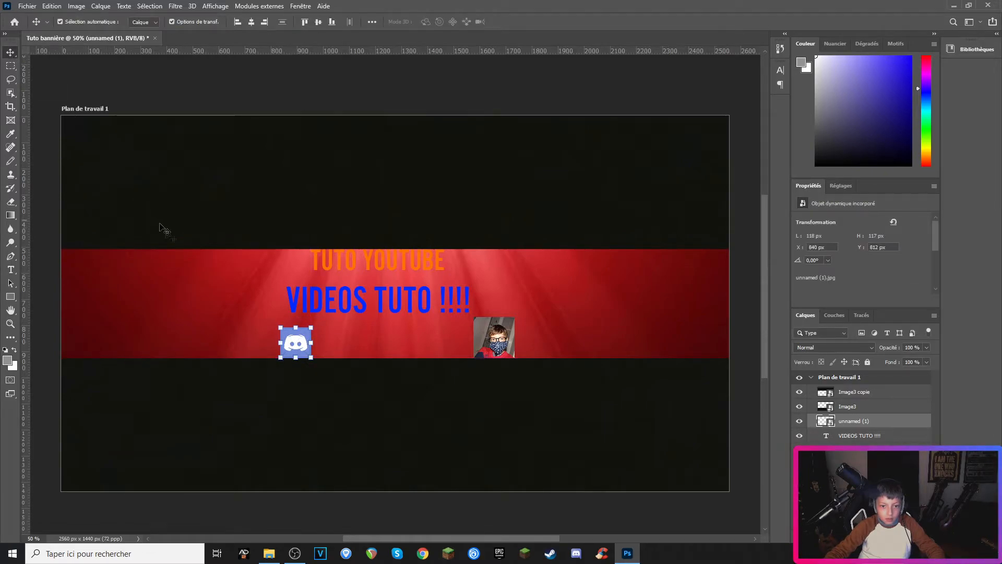
pyautogui.moveTo(286, 340); pyautogui.dragTo(264, 342)
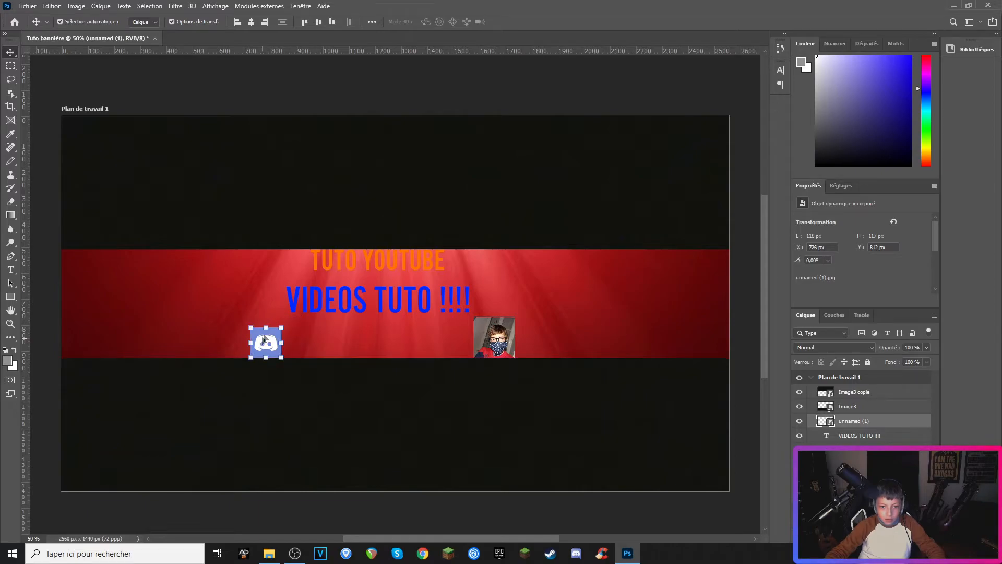
# Step: Add a text layer reading 'Discord' beside the Discord logo
pyautogui.click(11, 269)
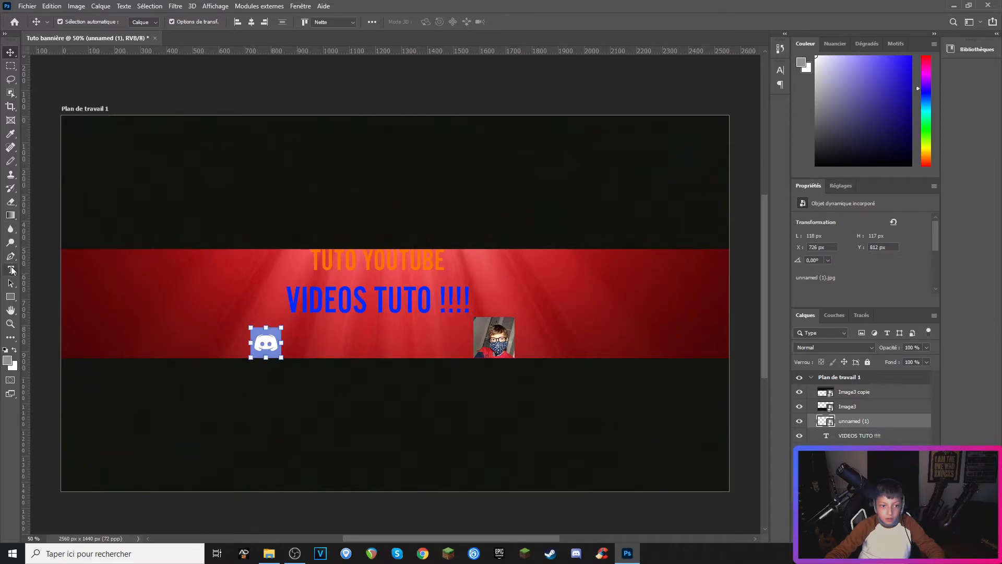
pyautogui.click(287, 347)
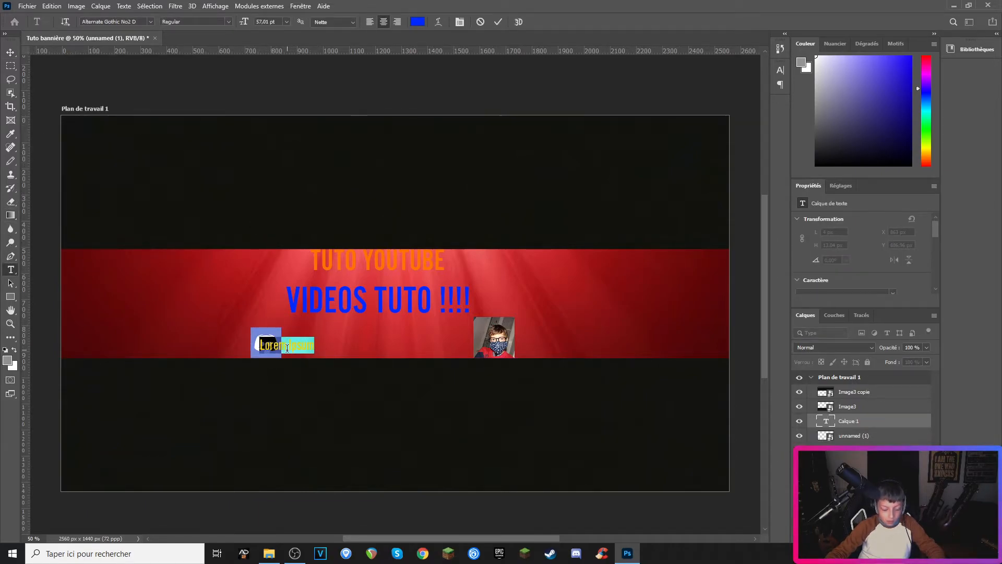
pyautogui.press('BackSpace')
pyautogui.write('Discord')
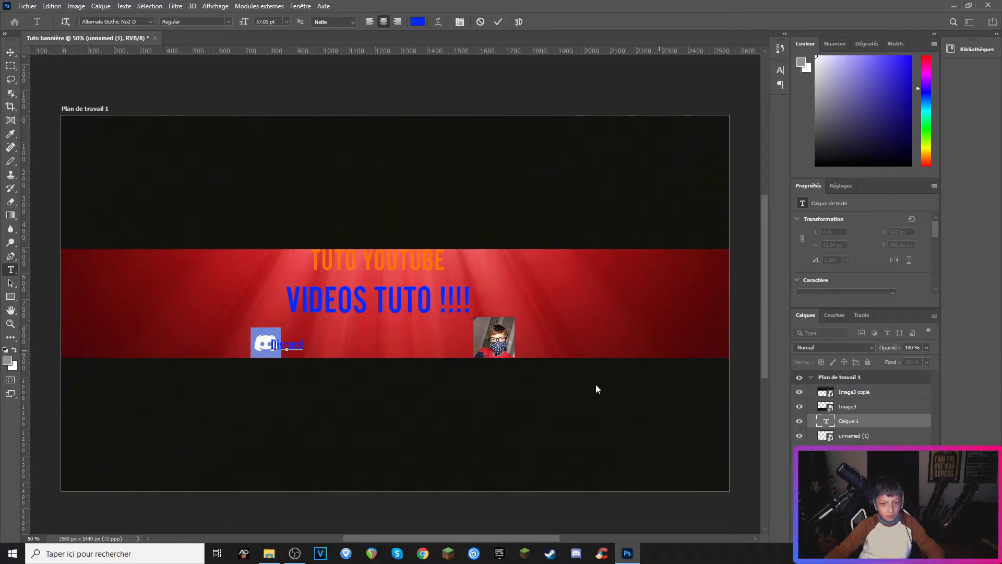
# Step: Nudge the 'Discord' text slightly right, then delete that text layer
pyautogui.click(10, 54)
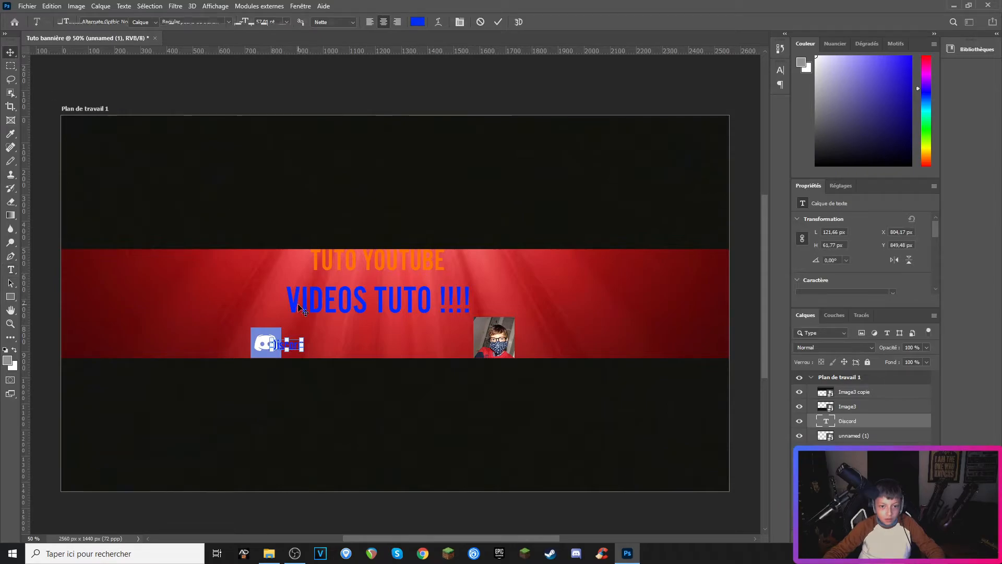
pyautogui.hotkey('ctrl', 't')
pyautogui.moveTo(286, 346); pyautogui.dragTo(301, 347)
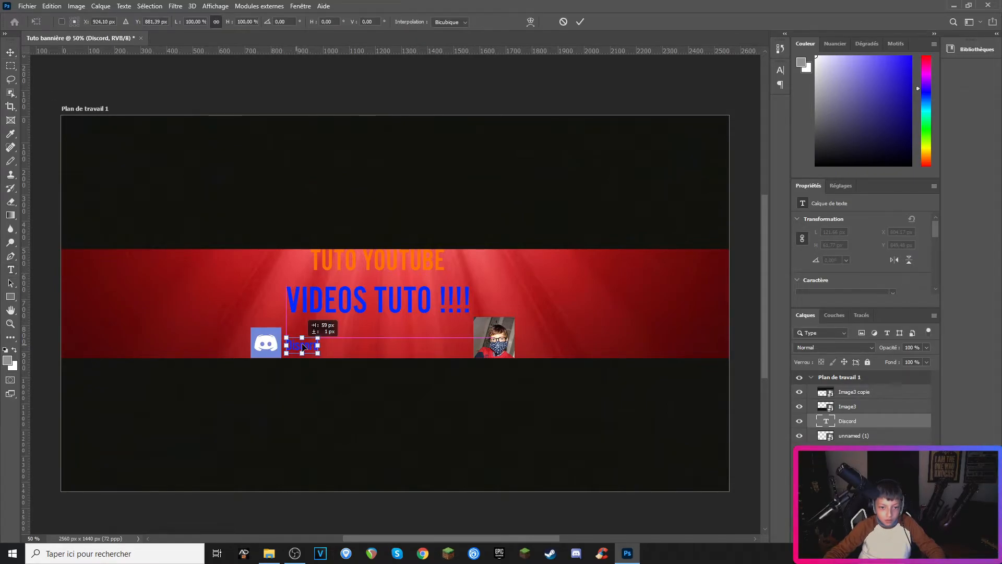
pyautogui.click(10, 53)
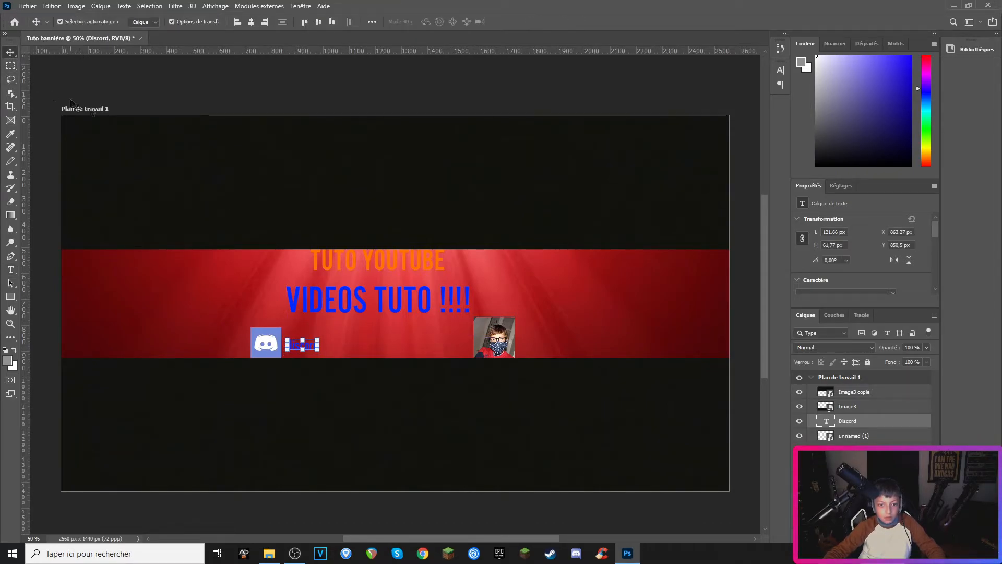
pyautogui.press('Delete')
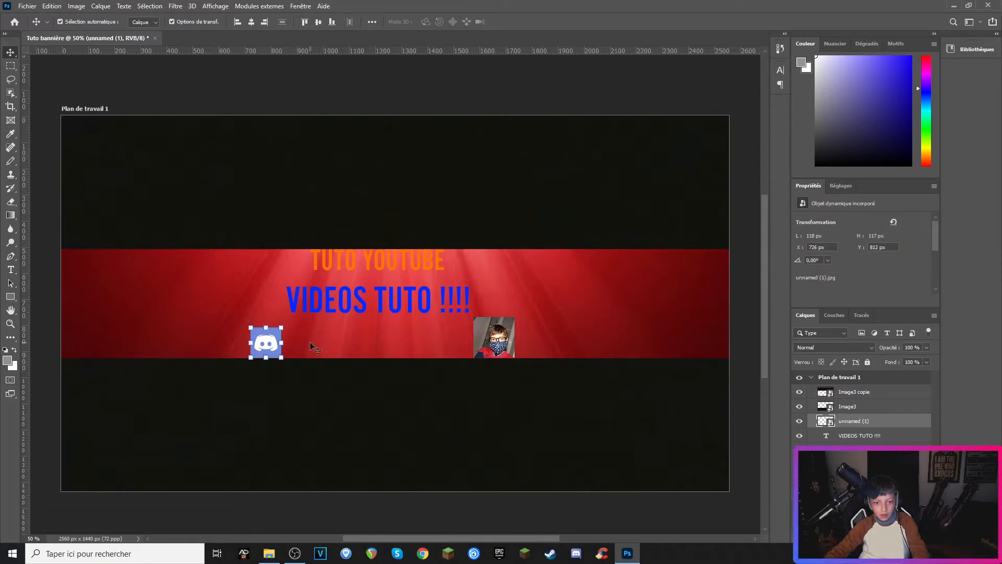